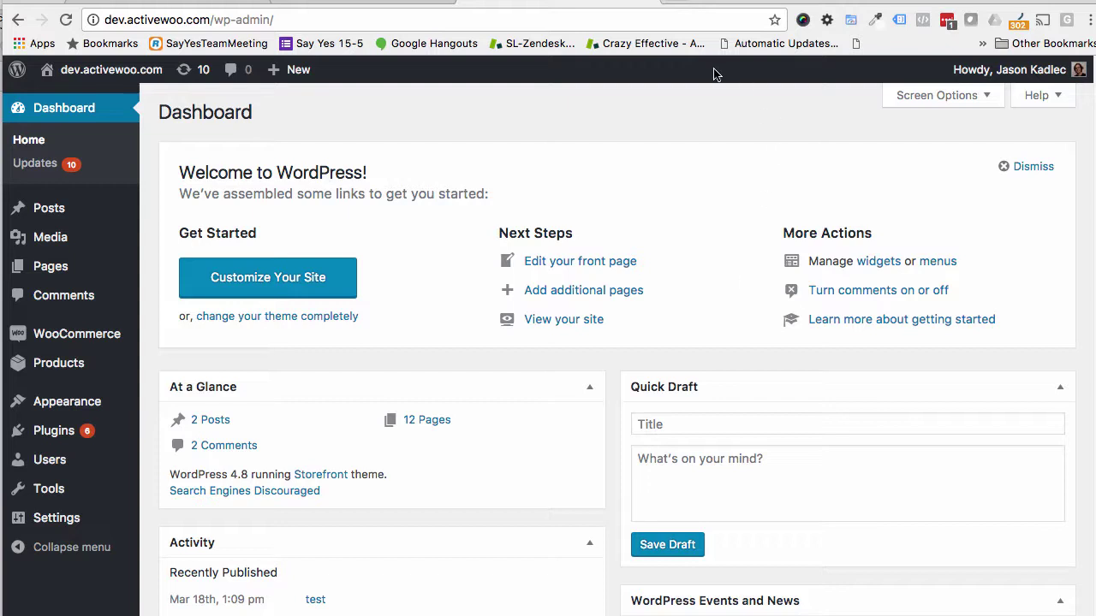
Enable the WooCommerce REST API under Settings > API and save the change
{"action": "mouse_move", "coordinate": [94, 335]}
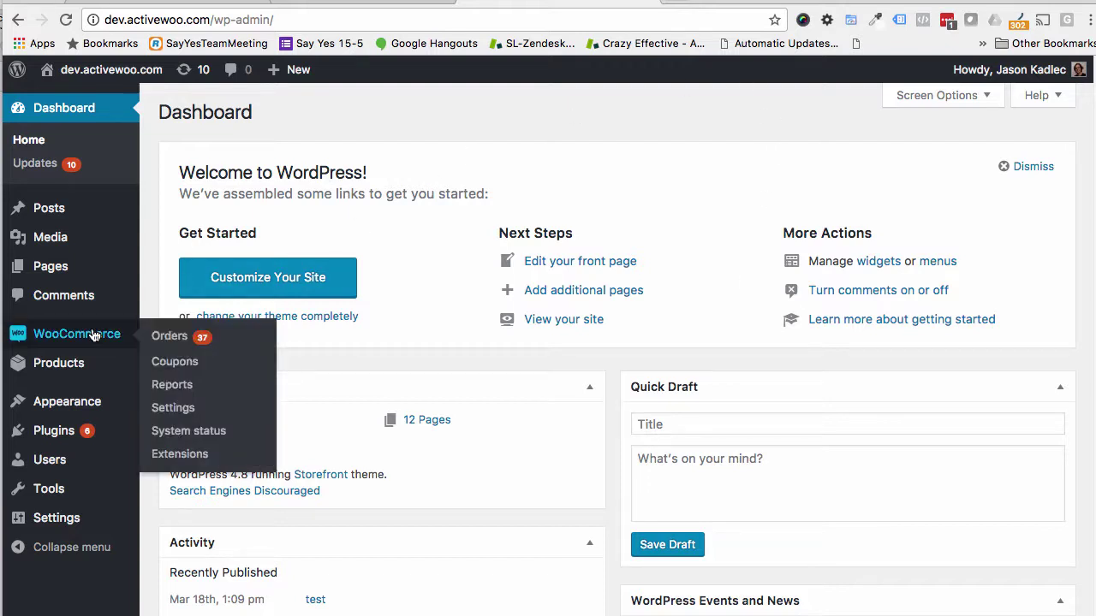
{"action": "left_click", "coordinate": [174, 411]}
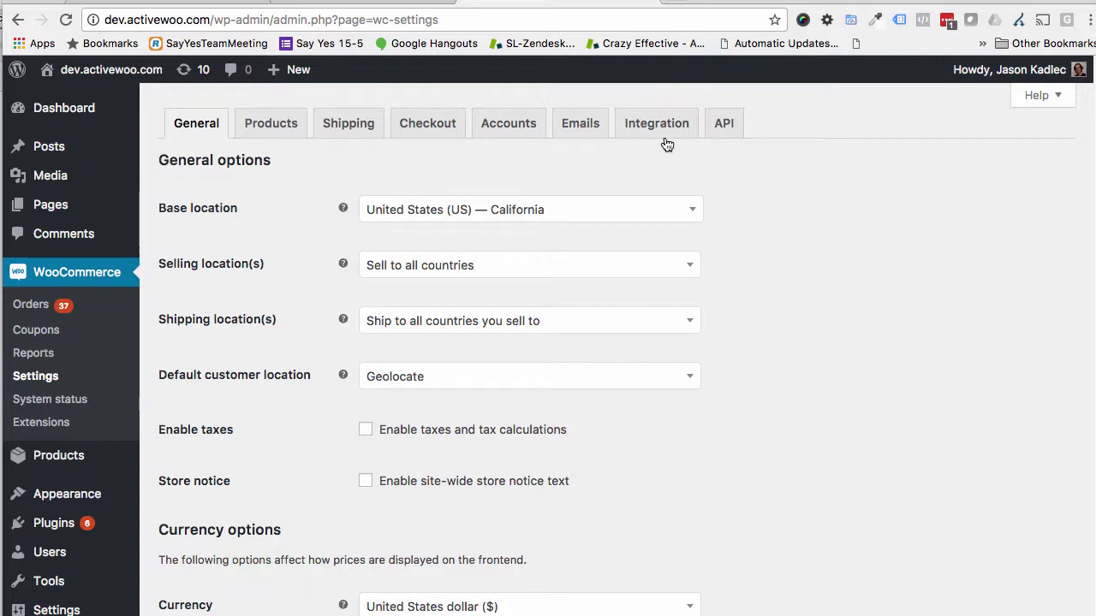
{"action": "left_click", "coordinate": [735, 125]}
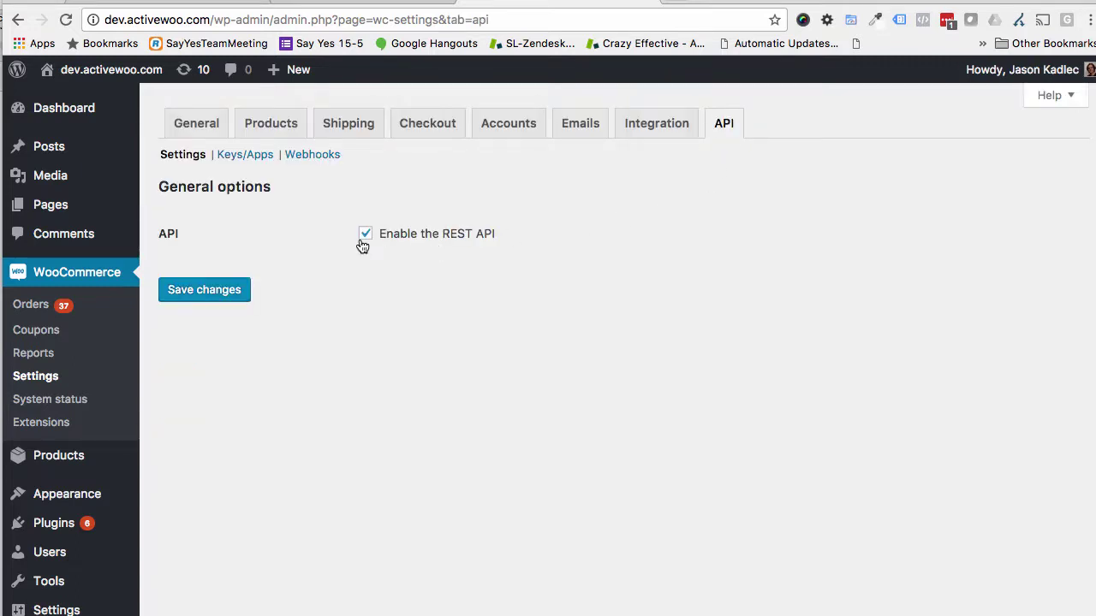
{"action": "left_click", "coordinate": [197, 291]}
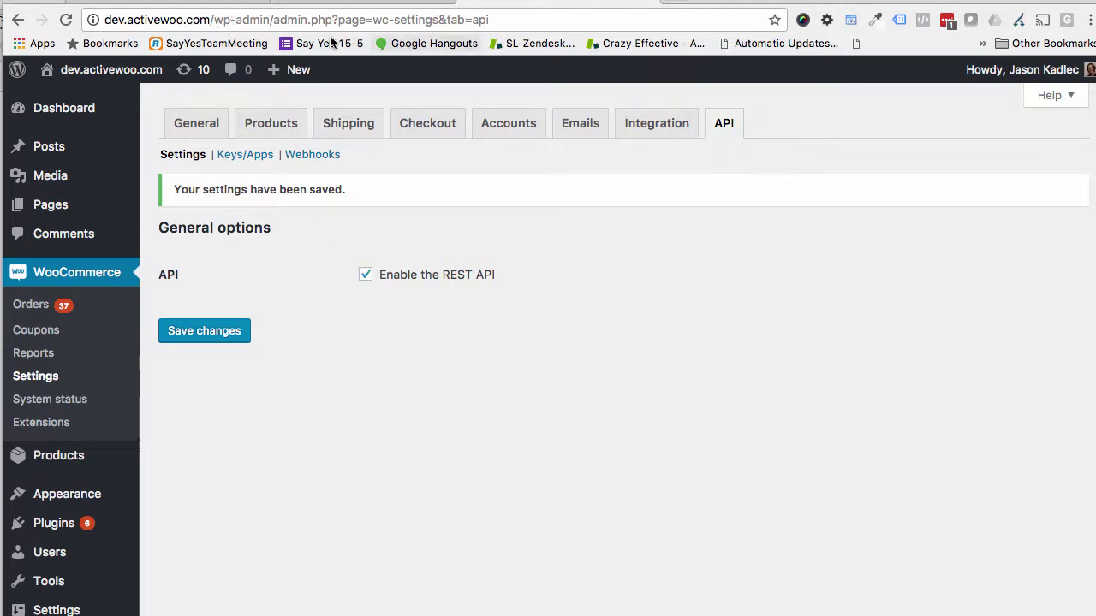
Start a new WooCommerce integration from ActiveCampaign's account settings
{"action": "left_click", "coordinate": [332, 3]}
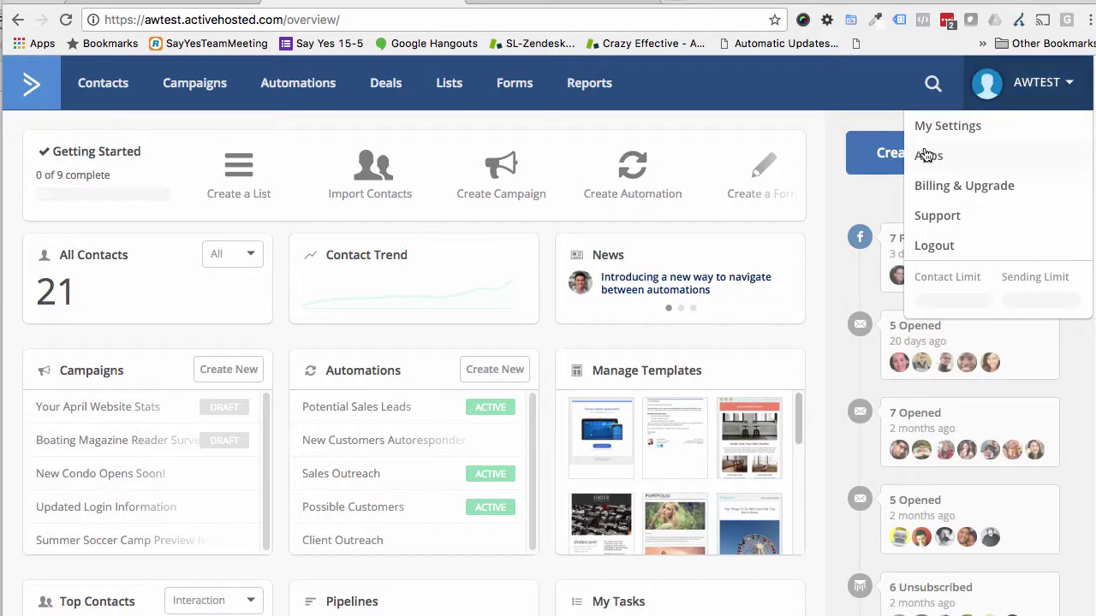
{"action": "left_click", "coordinate": [980, 137]}
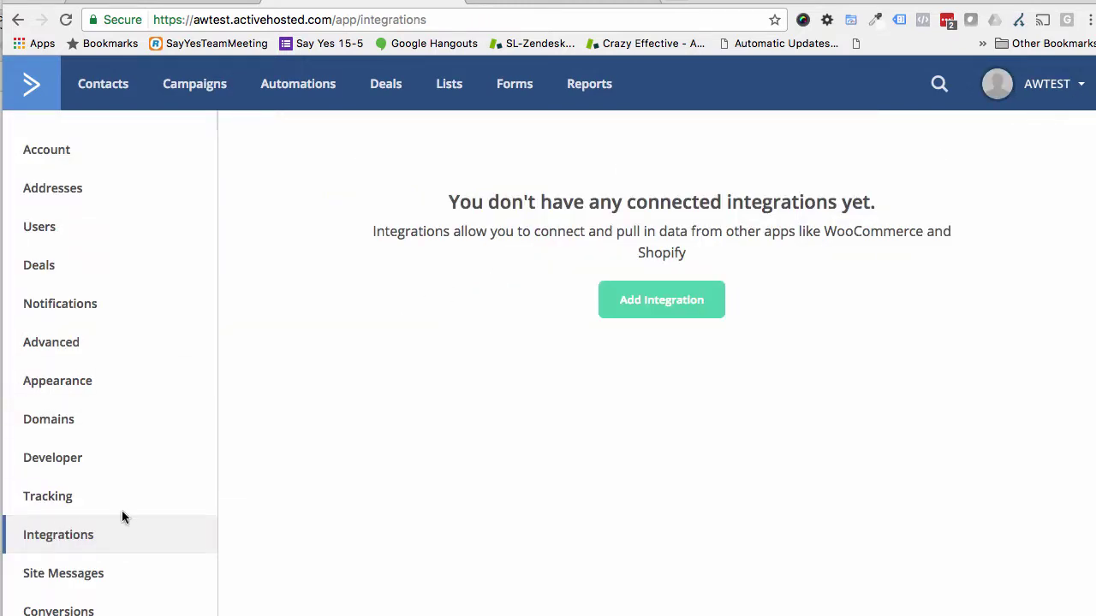
{"action": "left_click", "coordinate": [718, 300]}
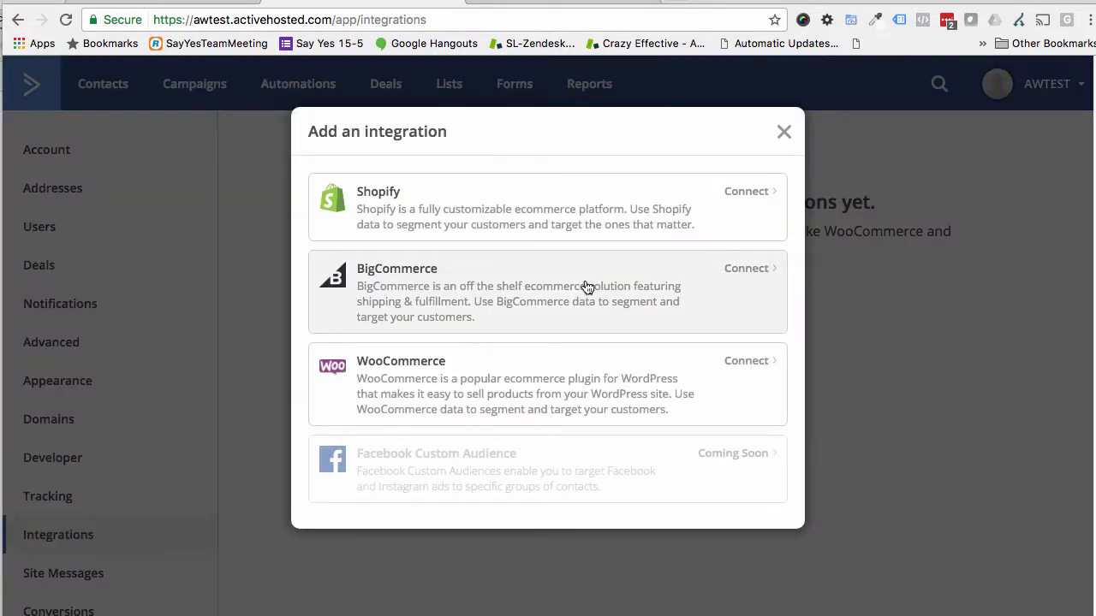
{"action": "left_click", "coordinate": [553, 399]}
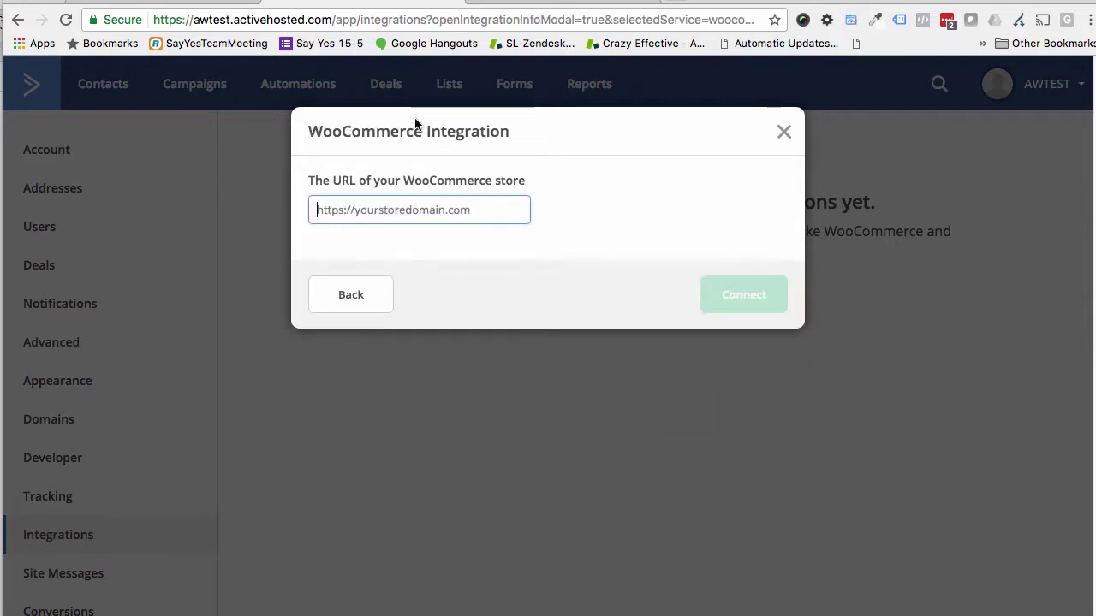
Paste the store URL dev.activewoo.com into the integration and complete the connection
{"action": "left_click", "coordinate": [556, 3]}
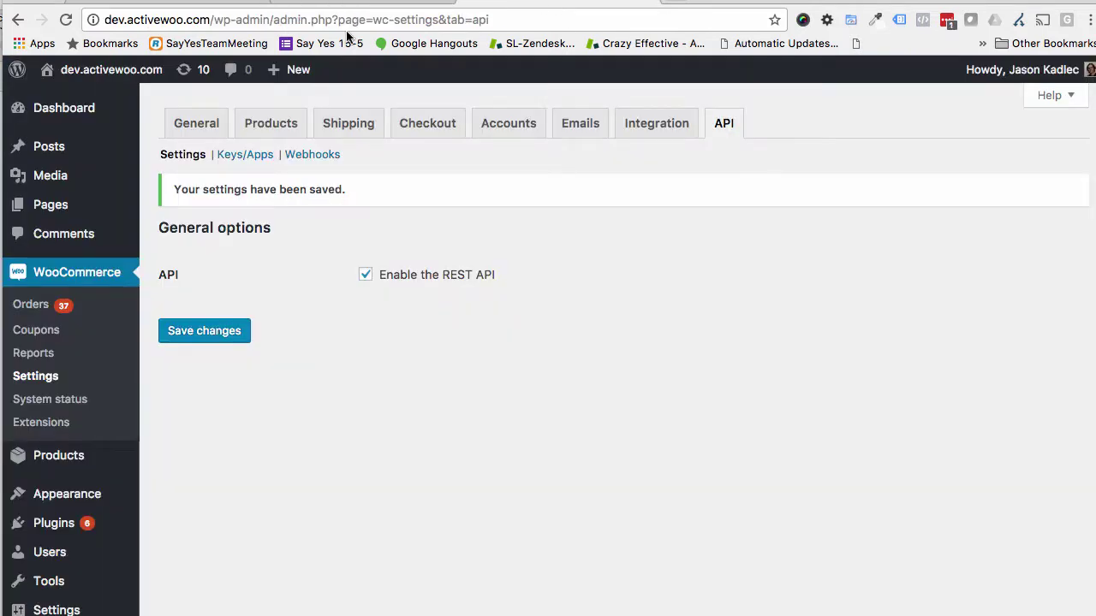
{"action": "double_click", "coordinate": [206, 18]}
{"action": "key", "text": "super+c"}
{"action": "key", "text": "super+alt+Left"}
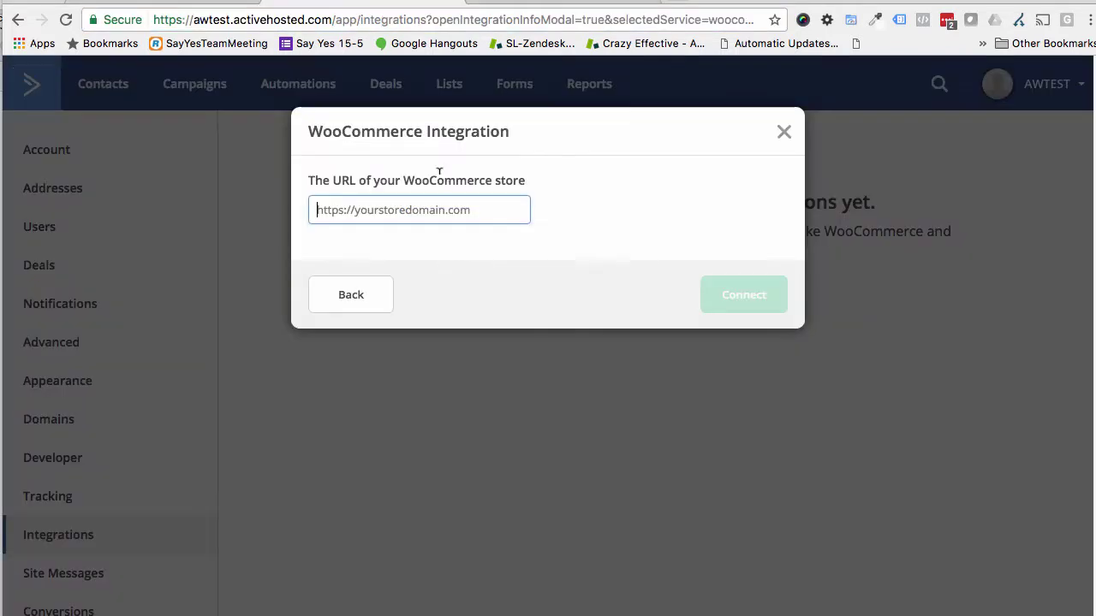
{"action": "key", "text": "super+v"}
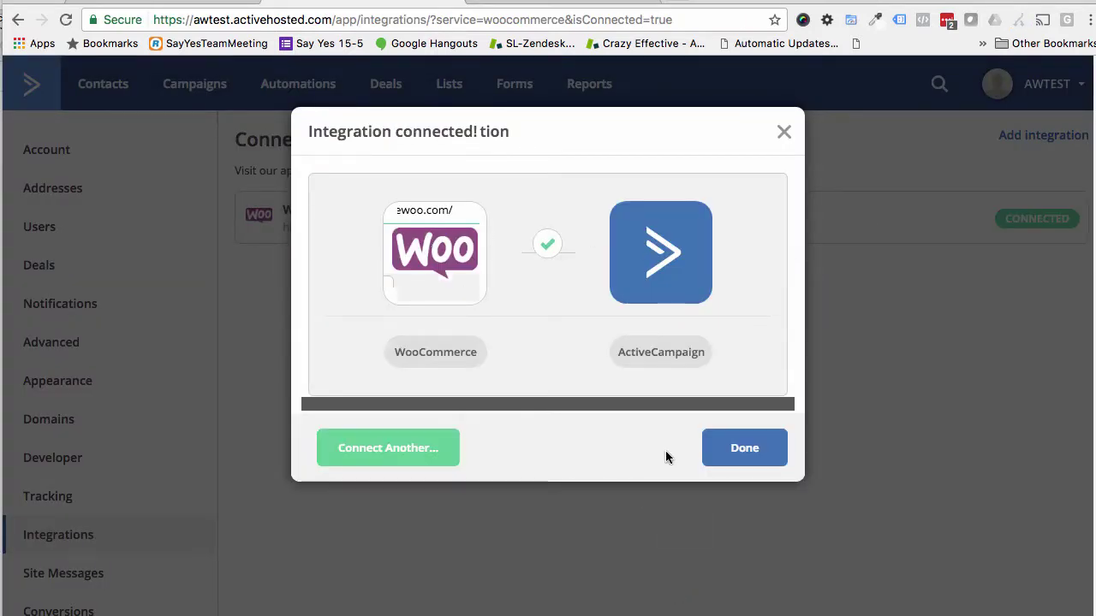
{"action": "left_click", "coordinate": [738, 448]}
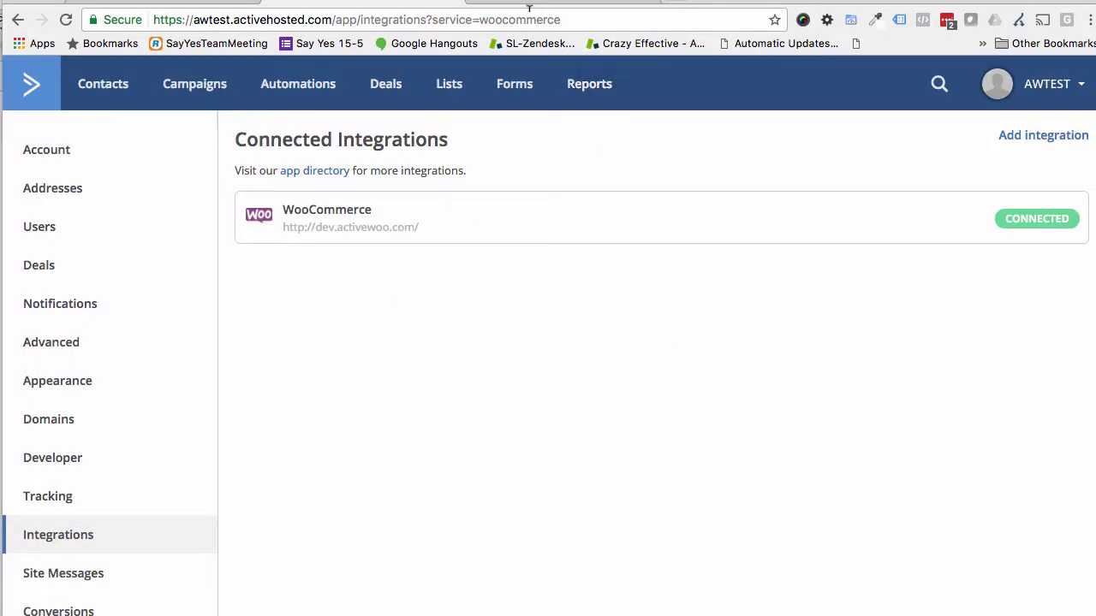
Open WooCommerce's ActiveCampaign integration settings with Enable Deep Data Integration checked
{"action": "left_click", "coordinate": [534, 4]}
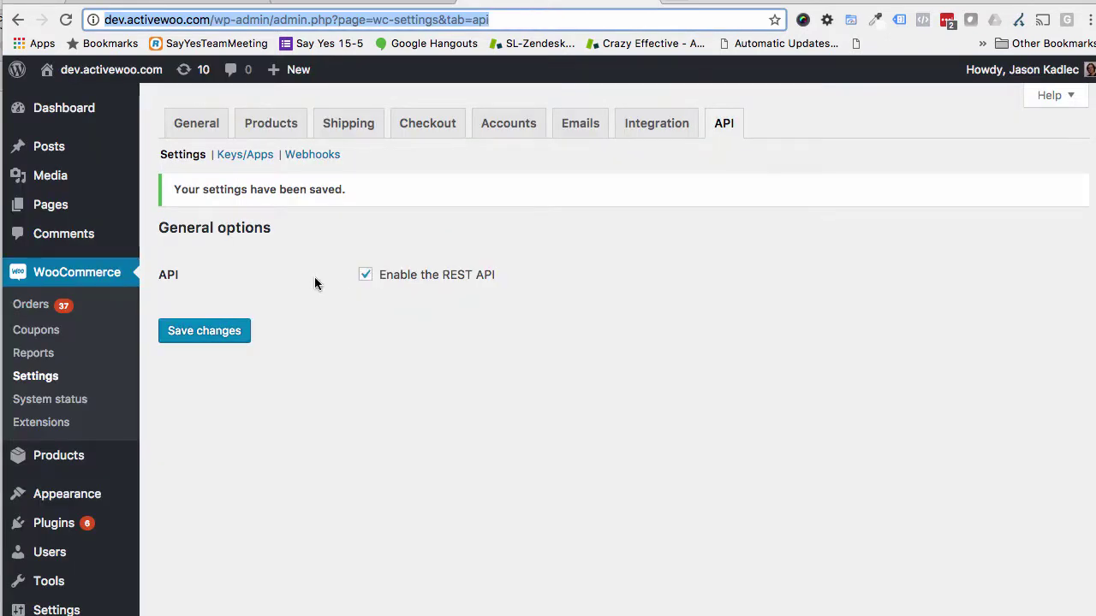
{"action": "left_click", "coordinate": [653, 129]}
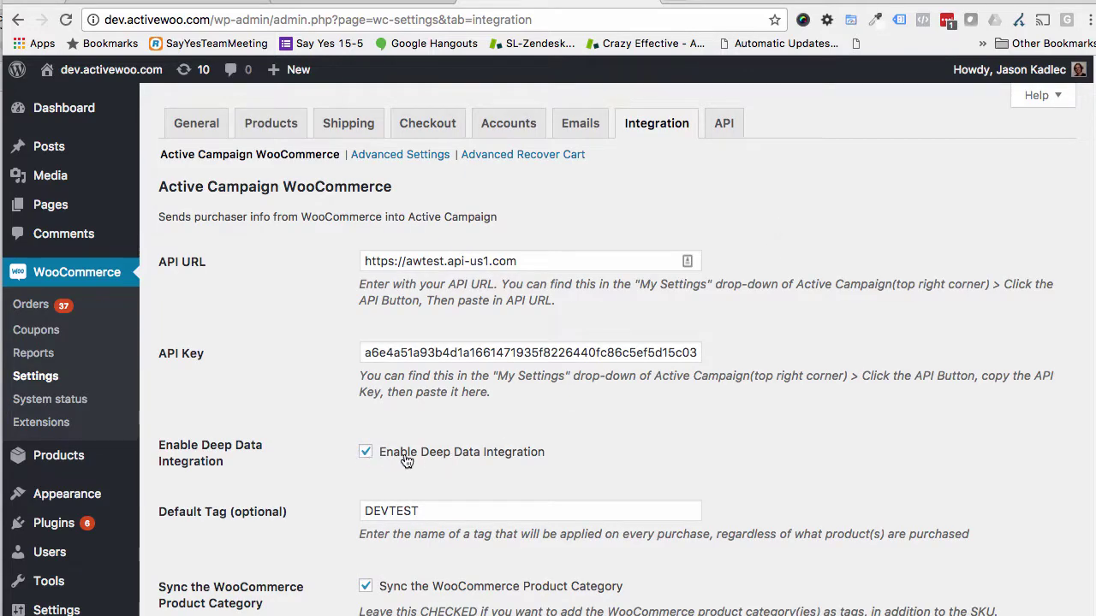
{"action": "scroll", "coordinate": [427, 462], "scroll_direction": "down", "scroll_amount": 10}
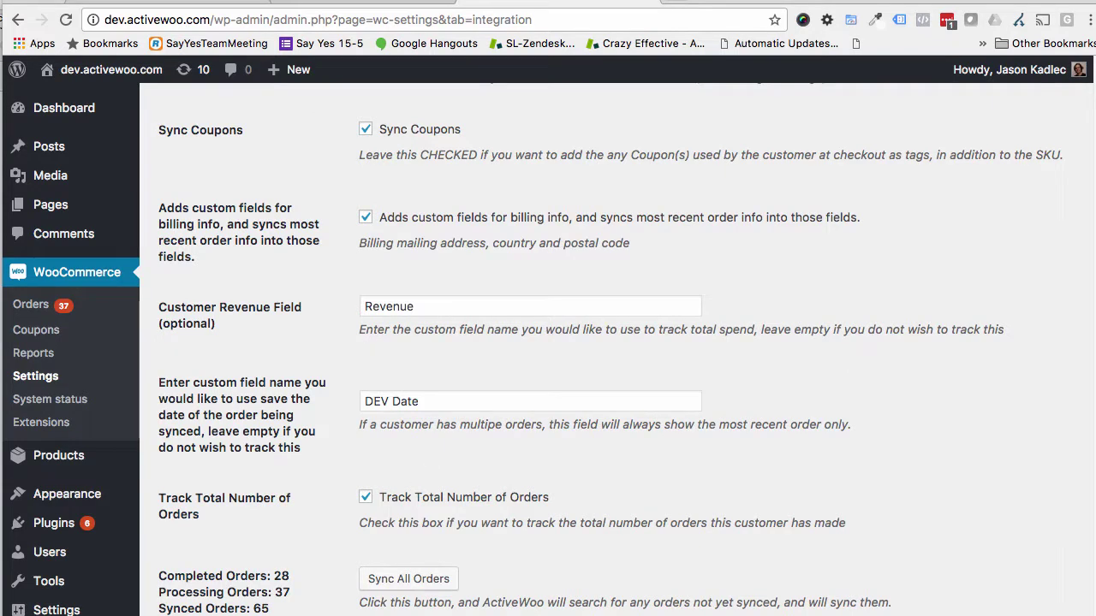
{"action": "scroll", "coordinate": [428, 342], "scroll_direction": "down", "scroll_amount": 5}
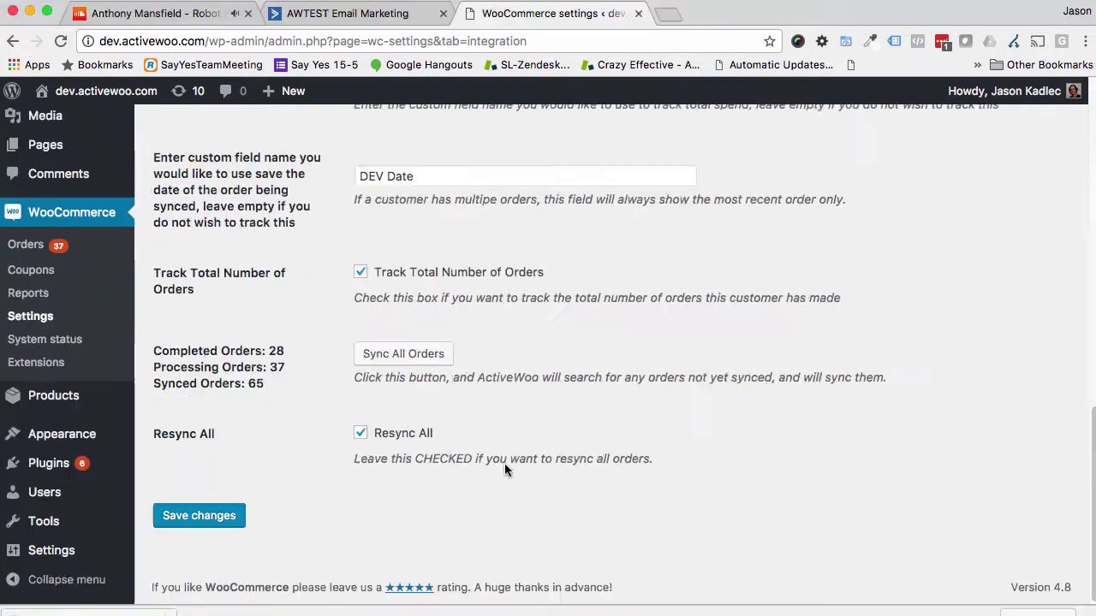
Save the ActiveCampaign integration settings with Deep Data and Resync All turned on
{"action": "left_click", "coordinate": [185, 521]}
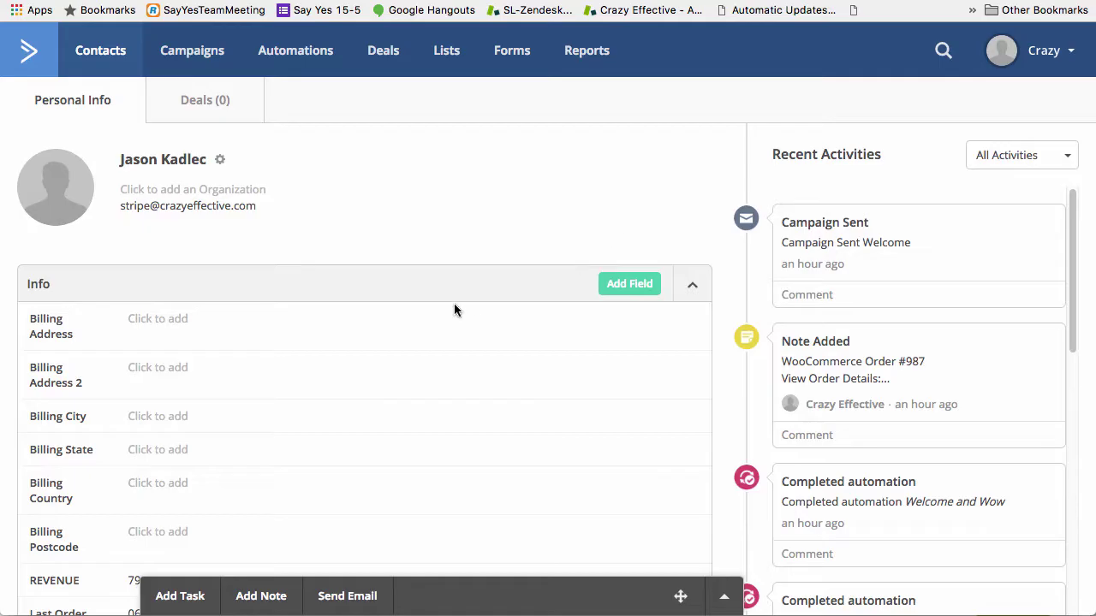
{"action": "scroll", "coordinate": [453, 310], "scroll_direction": "down", "scroll_amount": 6}
{"action": "scroll", "coordinate": [454, 310], "scroll_direction": "down", "scroll_amount": 8}
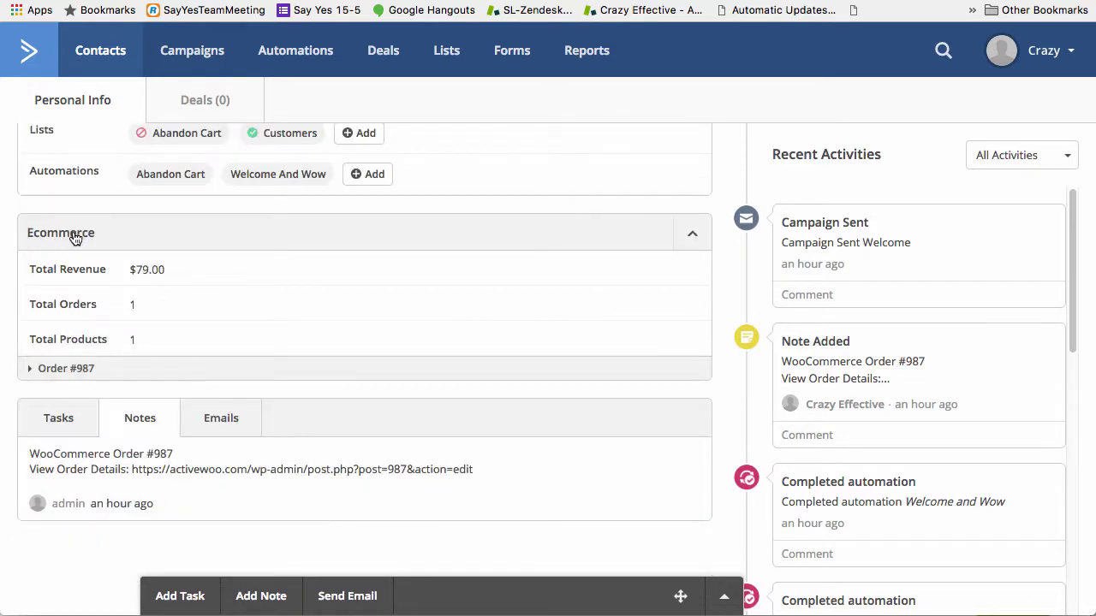
Find the contact's Ecommerce section showing $79.00 total revenue and Order #987
{"action": "scroll", "coordinate": [76, 226], "scroll_direction": "up", "scroll_amount": 1}
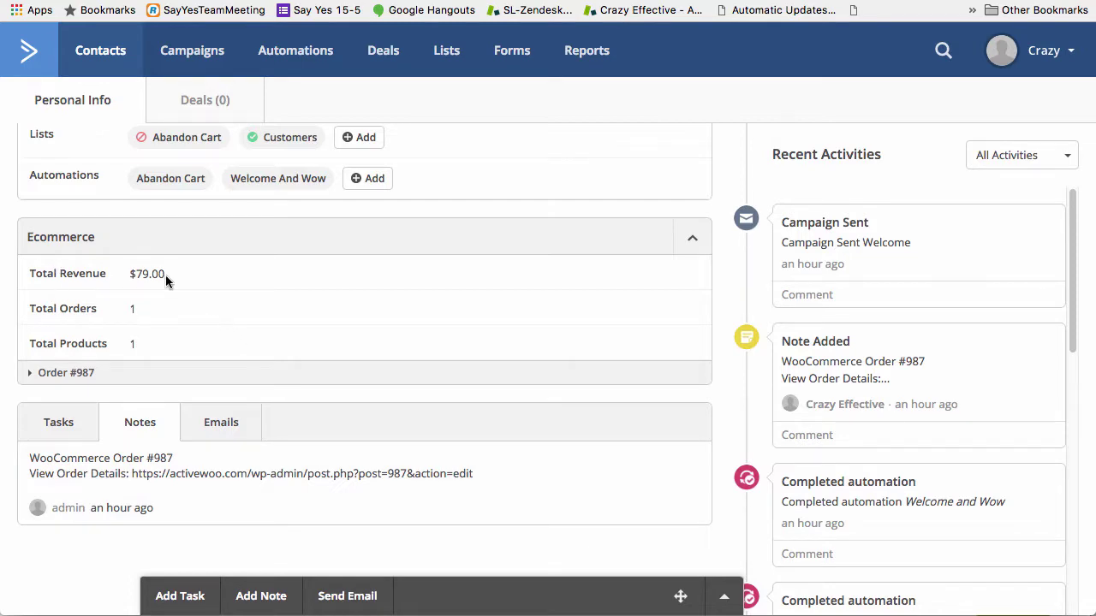
{"action": "scroll", "coordinate": [158, 281], "scroll_direction": "up", "scroll_amount": 10}
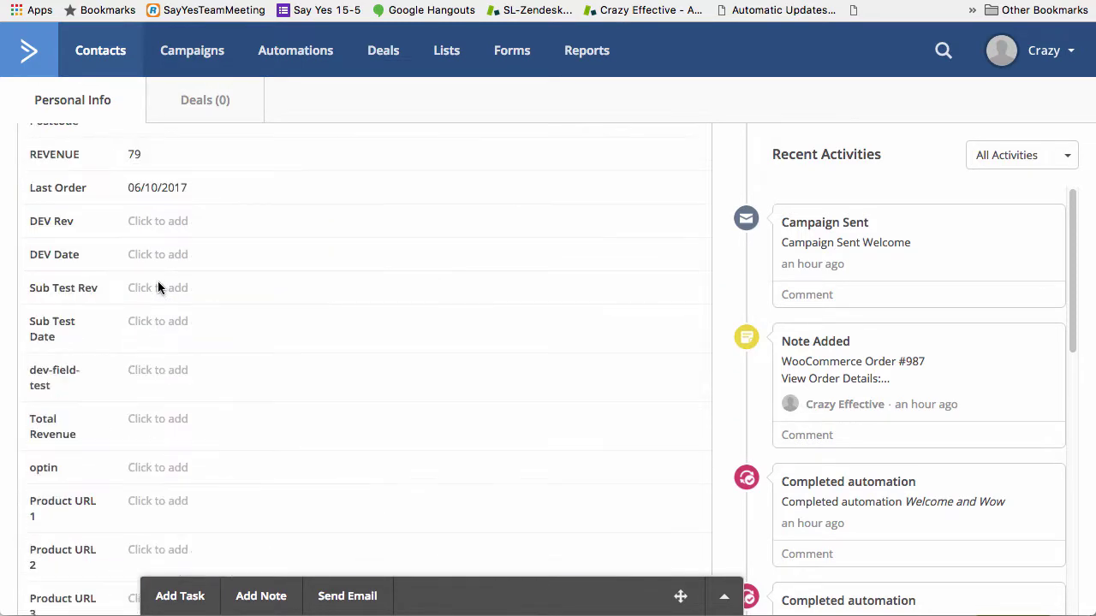
{"action": "scroll", "coordinate": [82, 256], "scroll_direction": "up", "scroll_amount": 2}
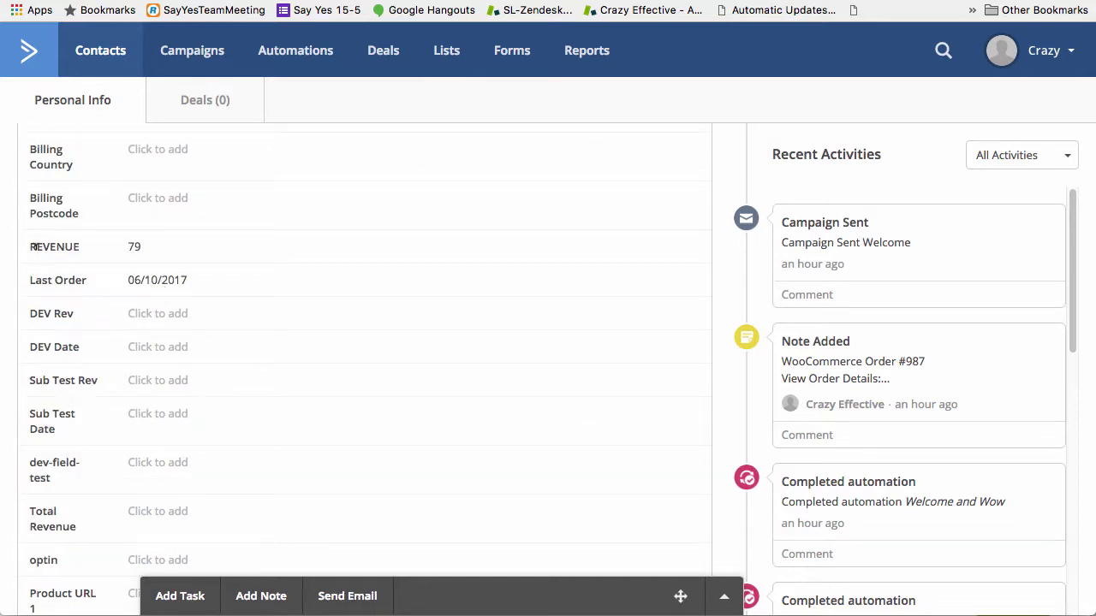
{"action": "left_click_drag", "start_coordinate": [28, 246], "coordinate": [103, 246]}
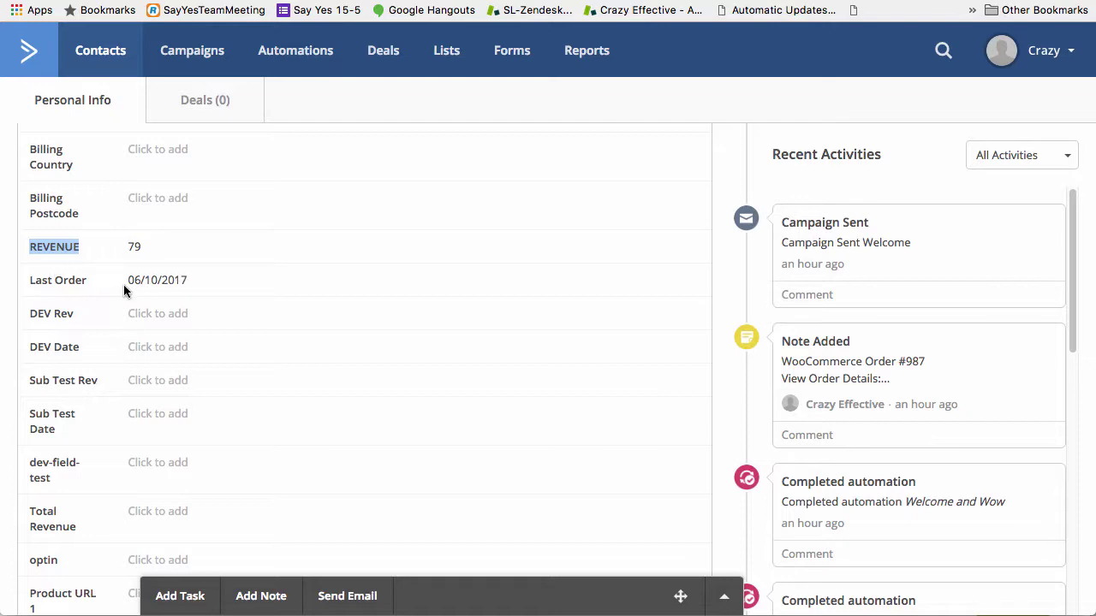
{"action": "scroll", "coordinate": [93, 348], "scroll_direction": "down", "scroll_amount": 10}
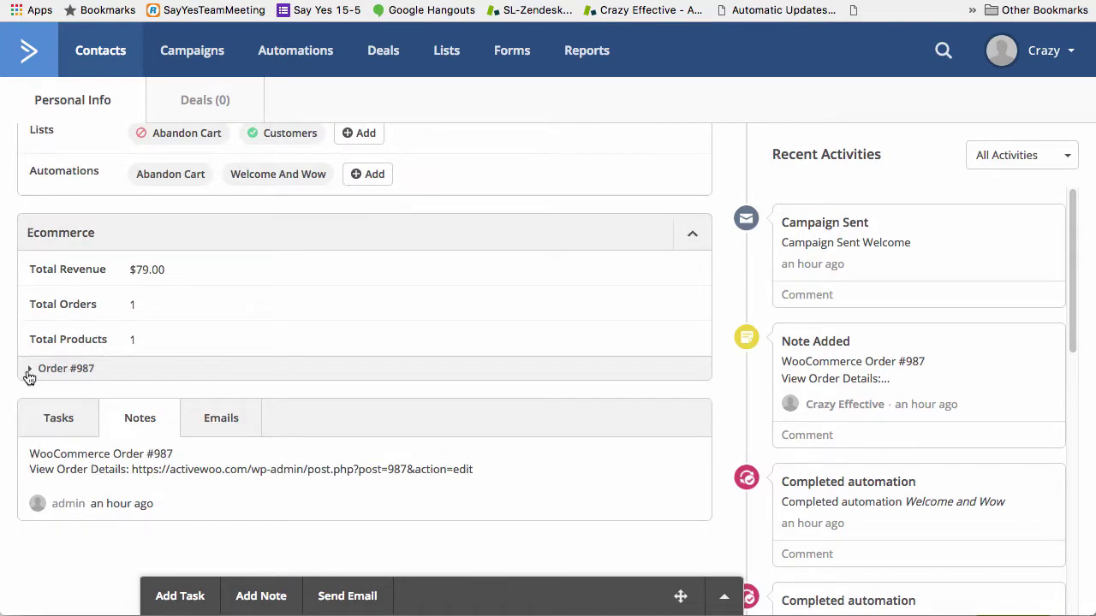
Expand Order #987 and highlight its Active Woo product, $79.00 total in USD
{"action": "scroll", "coordinate": [52, 360], "scroll_direction": "up", "scroll_amount": 5}
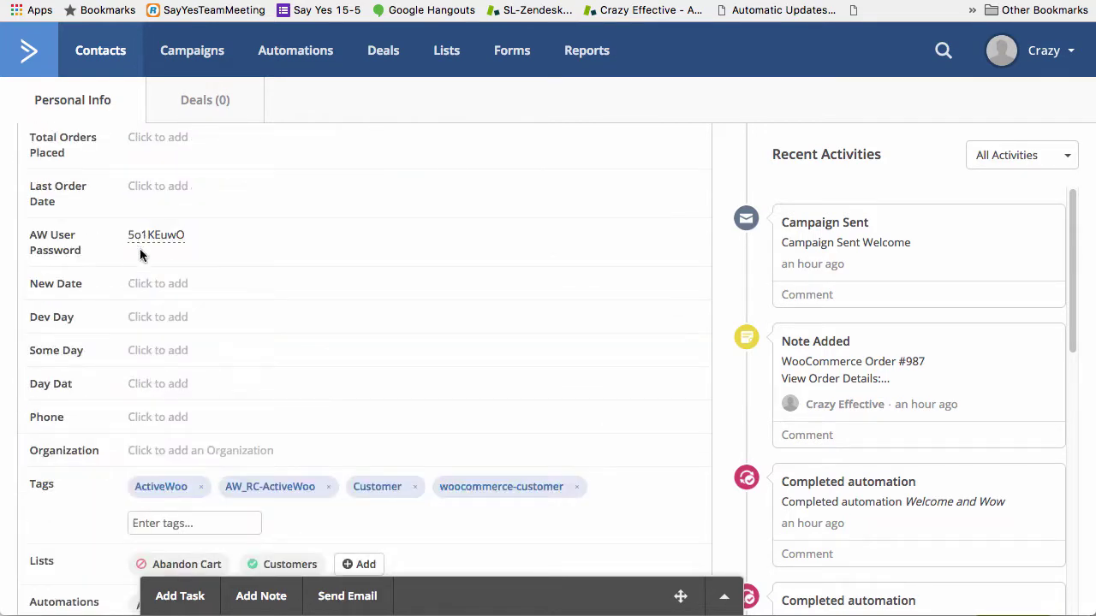
{"action": "scroll", "coordinate": [137, 291], "scroll_direction": "down", "scroll_amount": 5}
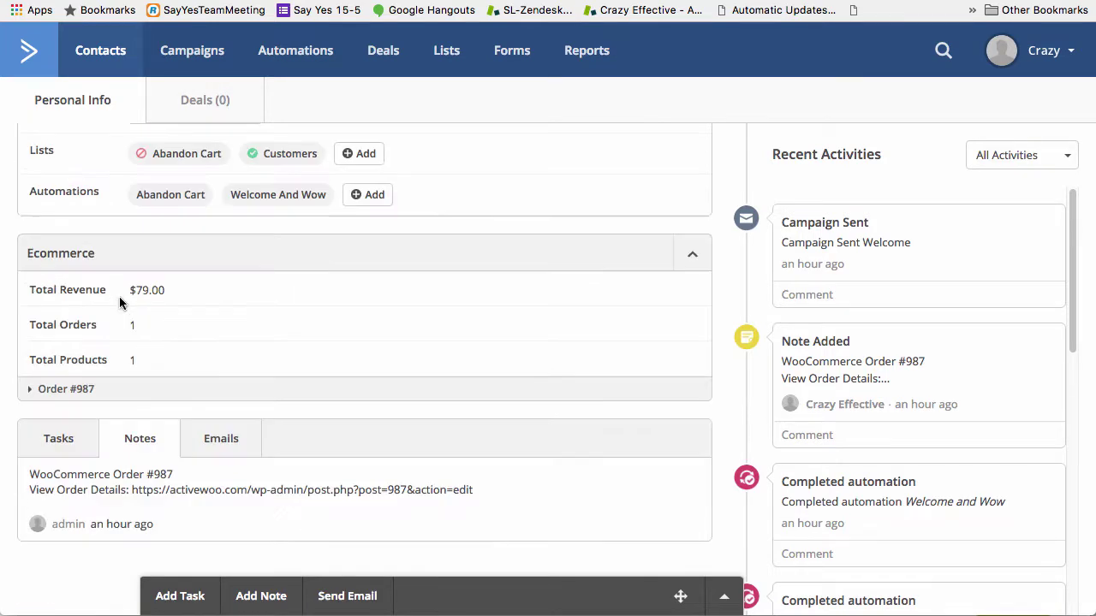
{"action": "left_click", "coordinate": [40, 390]}
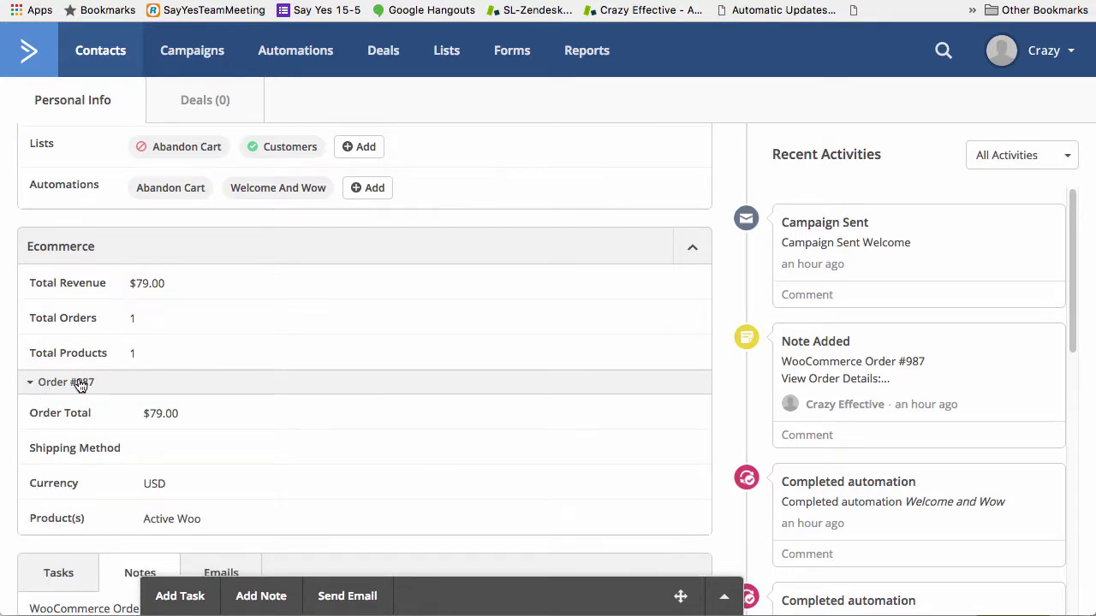
{"action": "scroll", "coordinate": [79, 385], "scroll_direction": "down", "scroll_amount": 4}
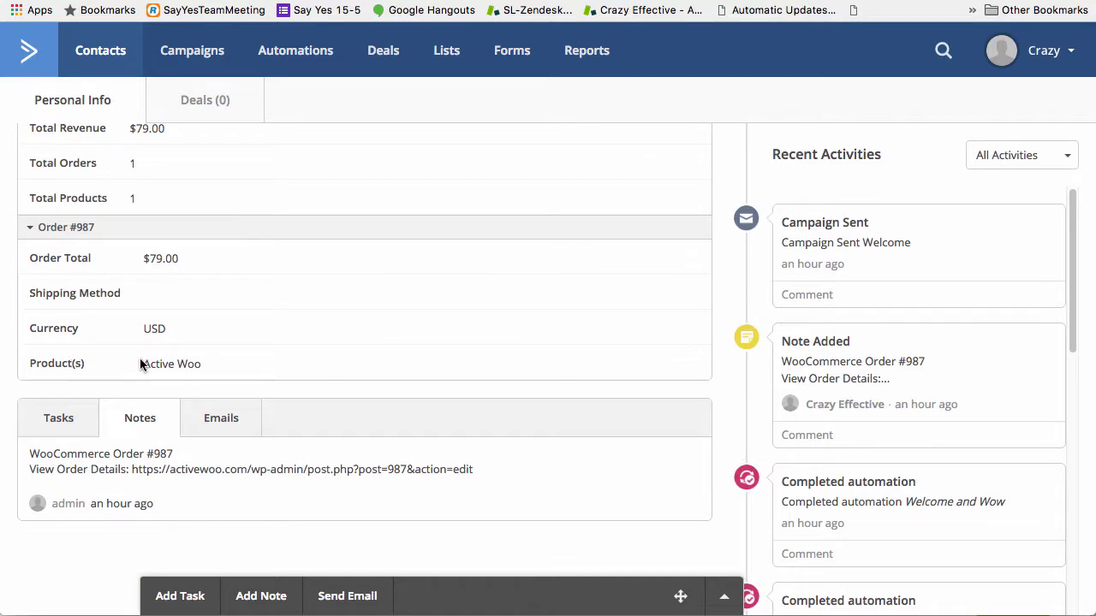
{"action": "left_click_drag", "start_coordinate": [143, 364], "coordinate": [228, 368]}
{"action": "scroll", "coordinate": [228, 363], "scroll_direction": "up", "scroll_amount": 1}
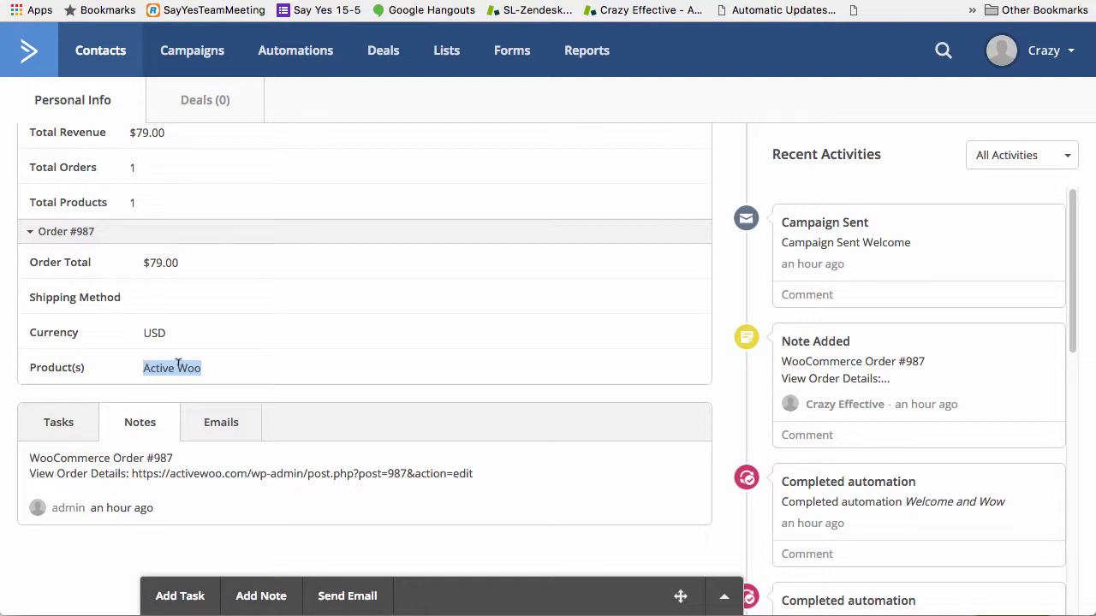
{"action": "scroll", "coordinate": [177, 364], "scroll_direction": "up", "scroll_amount": 4}
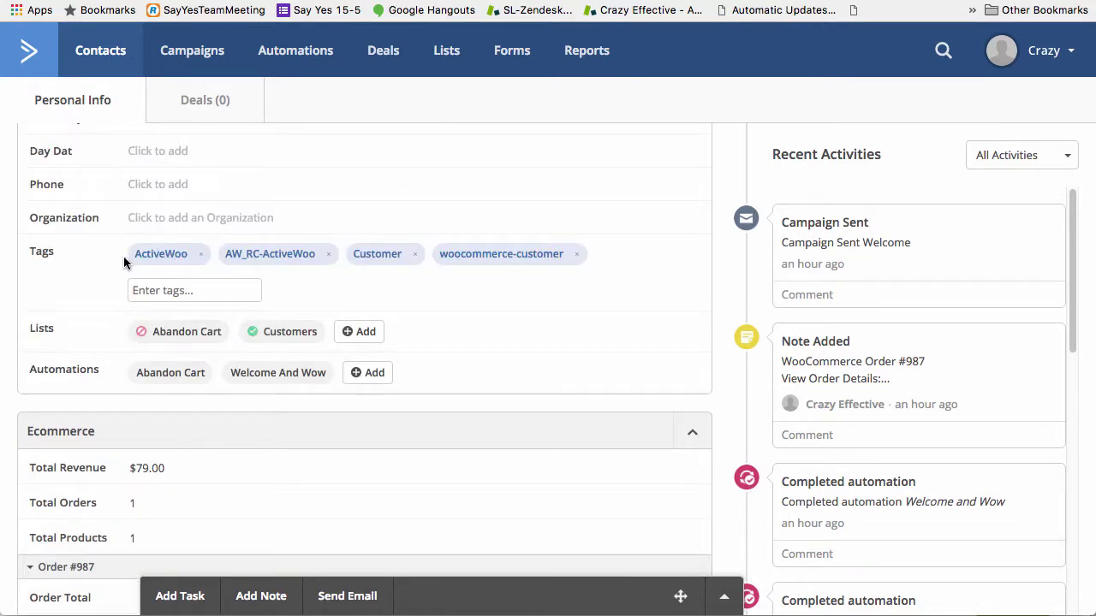
{"action": "left_click_drag", "start_coordinate": [136, 252], "coordinate": [101, 262]}
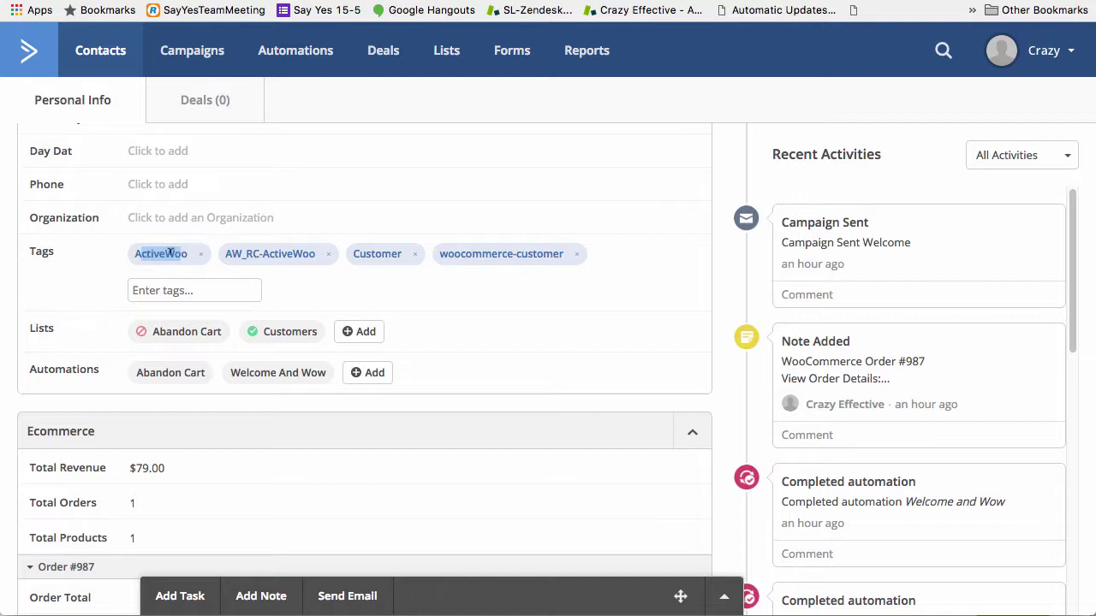
{"action": "left_click_drag", "start_coordinate": [225, 253], "coordinate": [416, 259]}
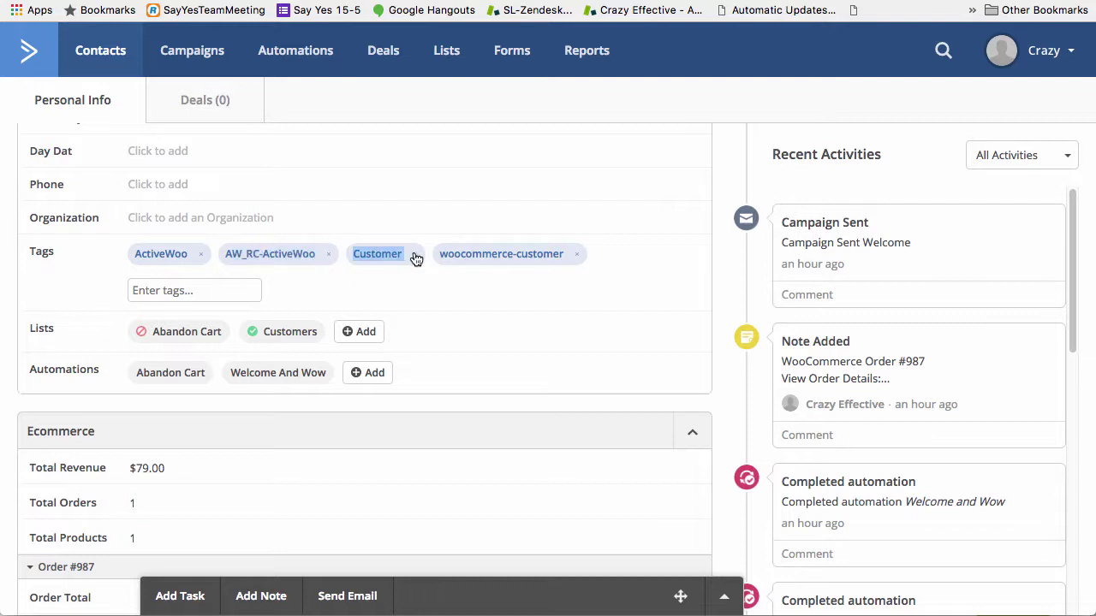
{"action": "left_click_drag", "start_coordinate": [439, 253], "coordinate": [568, 251]}
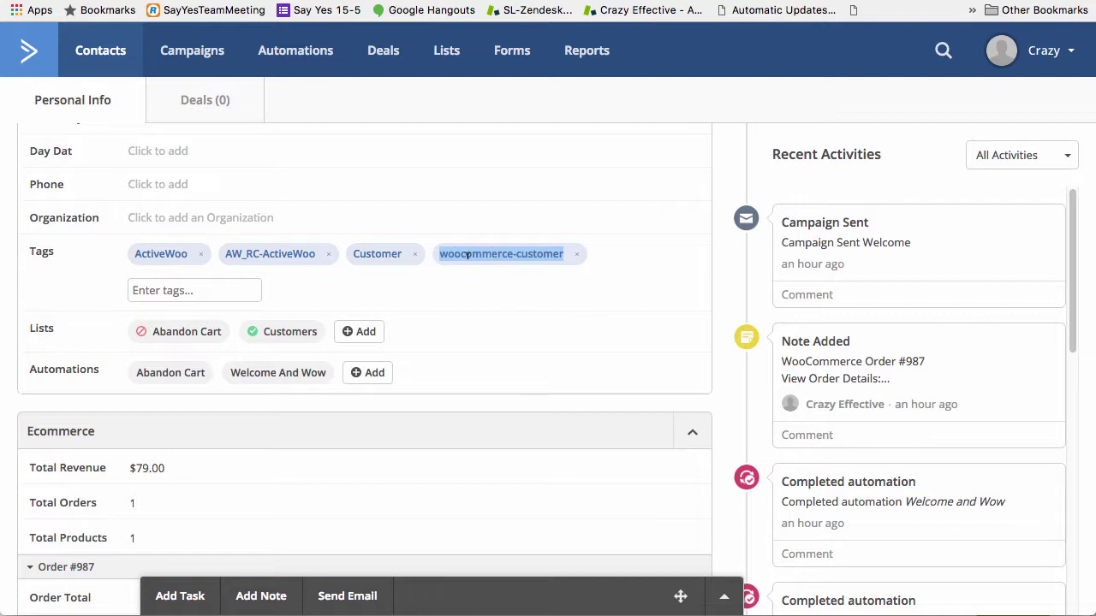
Highlight the contact's Total Revenue, Total Orders and Total Products values
{"action": "scroll", "coordinate": [492, 349], "scroll_direction": "down", "scroll_amount": 4}
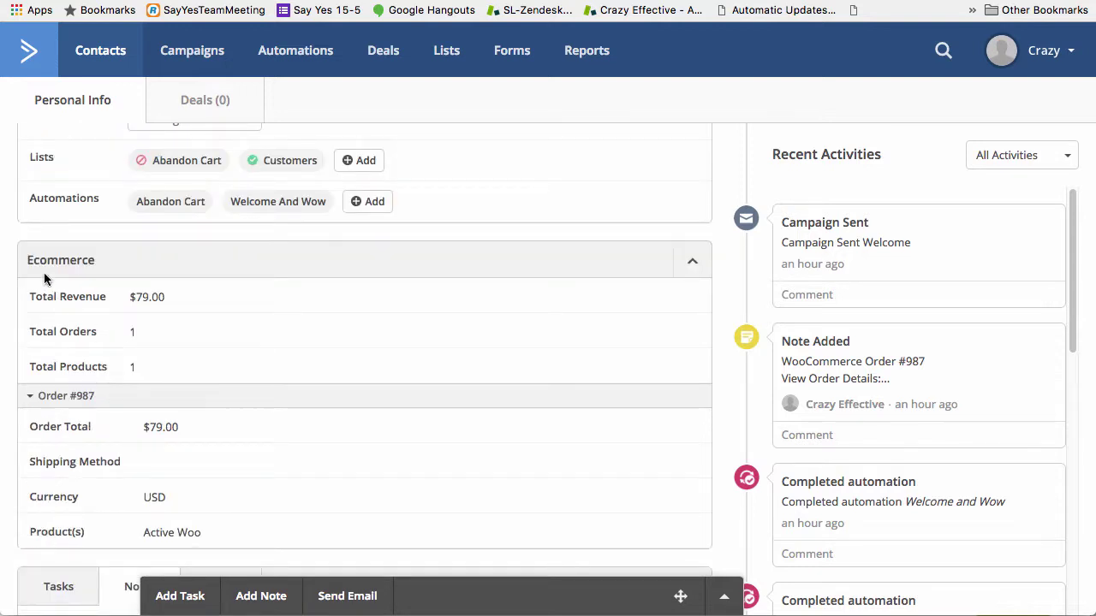
{"action": "left_click_drag", "start_coordinate": [31, 296], "coordinate": [168, 335]}
{"action": "left_click", "coordinate": [79, 360]}
{"action": "left_click_drag", "start_coordinate": [30, 367], "coordinate": [176, 376]}
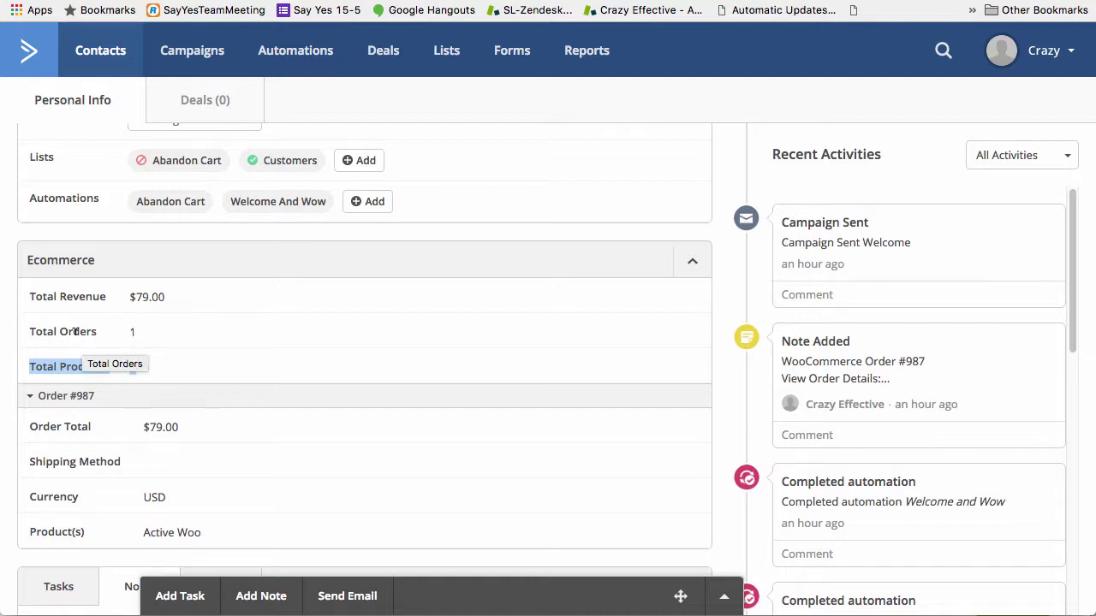
{"action": "left_click_drag", "start_coordinate": [33, 330], "coordinate": [137, 332]}
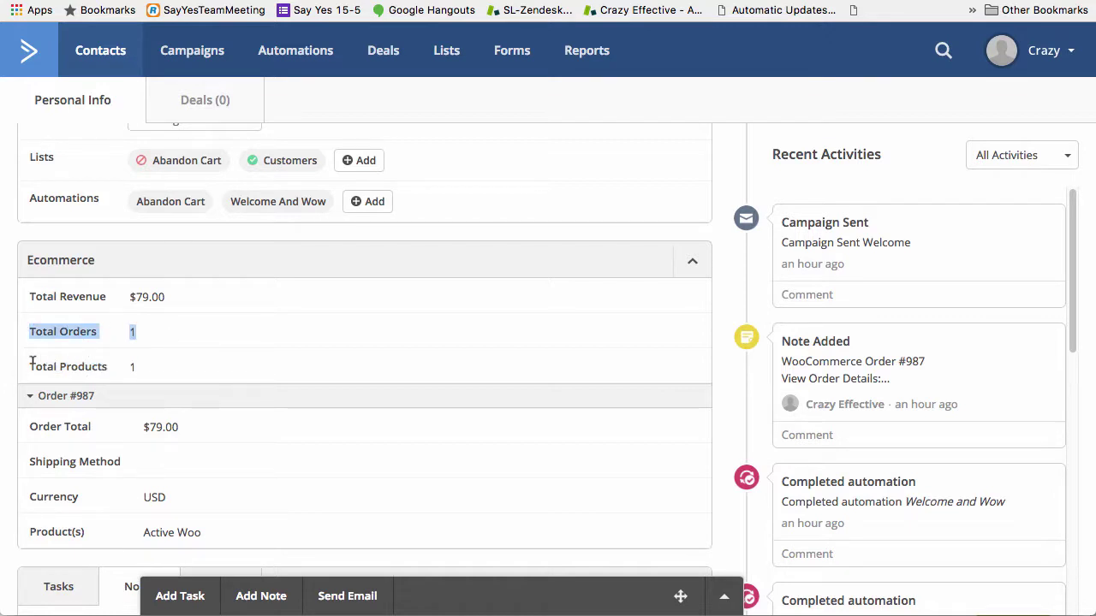
{"action": "left_click_drag", "start_coordinate": [32, 363], "coordinate": [169, 363]}
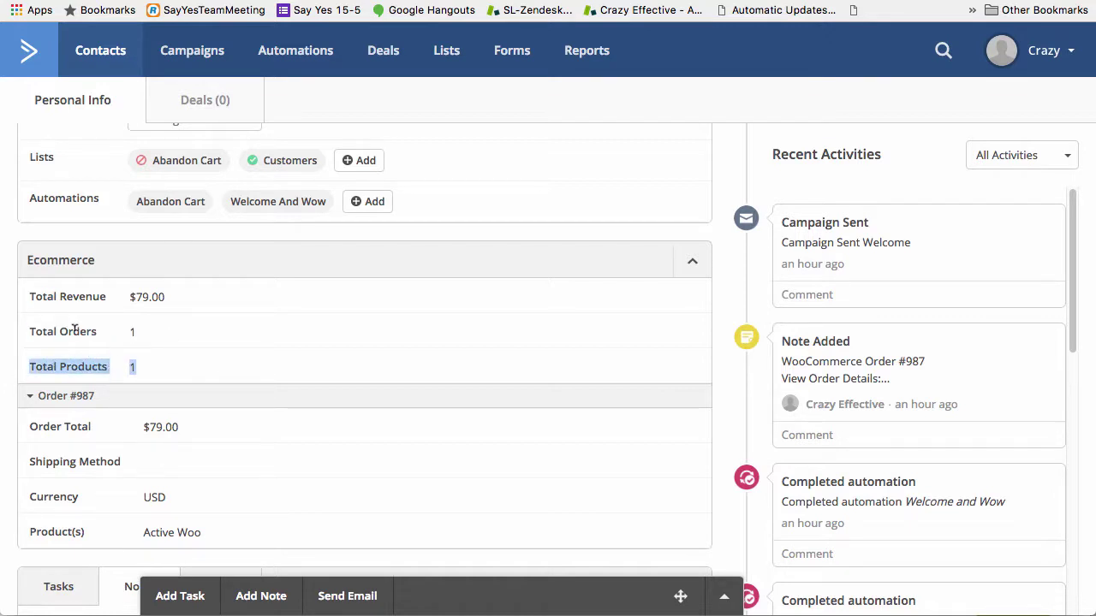
{"action": "left_click_drag", "start_coordinate": [26, 306], "coordinate": [198, 303]}
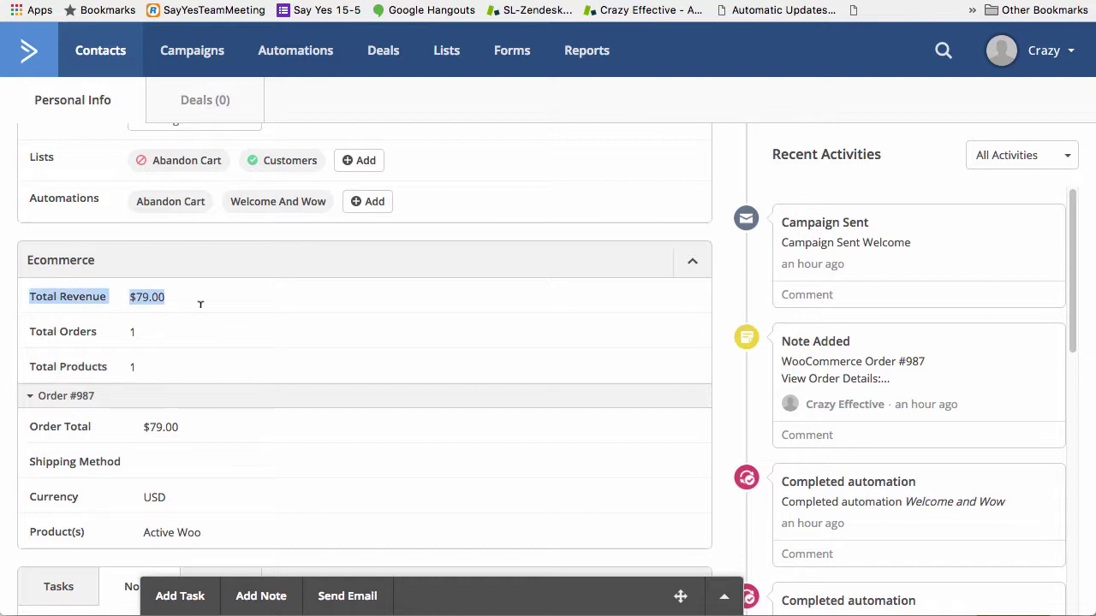
{"action": "left_click_drag", "start_coordinate": [34, 333], "coordinate": [204, 336]}
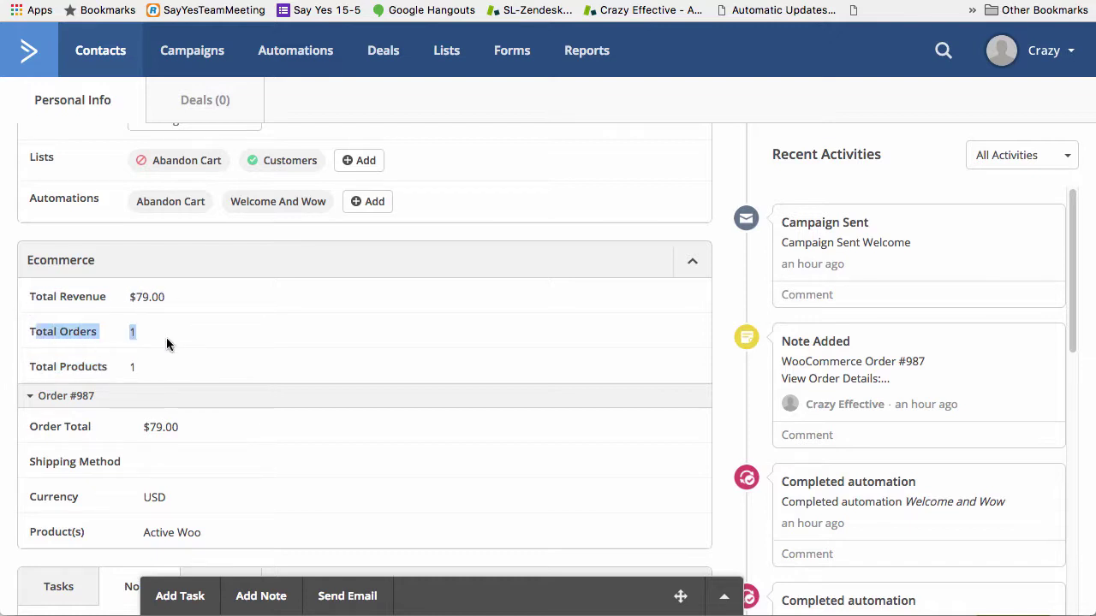
{"action": "scroll", "coordinate": [160, 441], "scroll_direction": "down", "scroll_amount": 4}
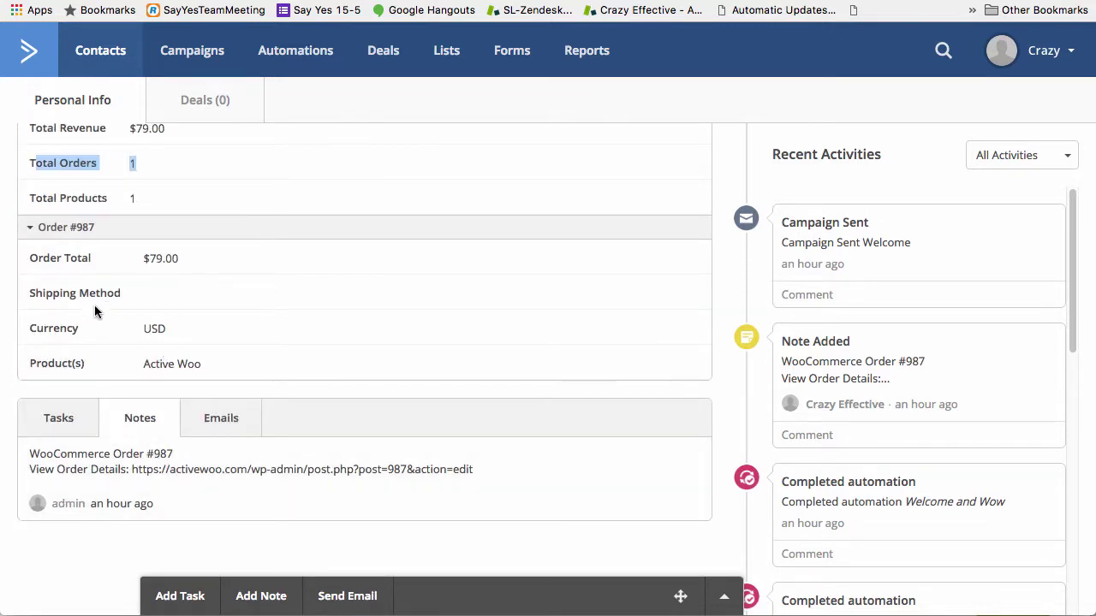
Re-expand Order #987 and open its WooCommerce note (06/10/2017 14:42) in Note Detail
{"action": "left_click", "coordinate": [45, 233]}
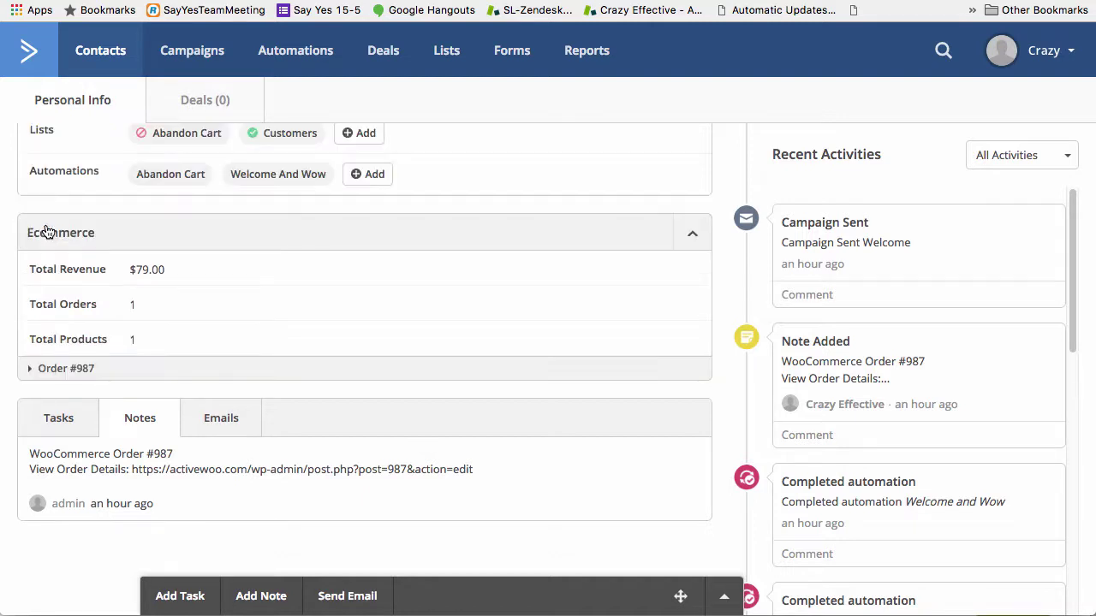
{"action": "left_click", "coordinate": [72, 373]}
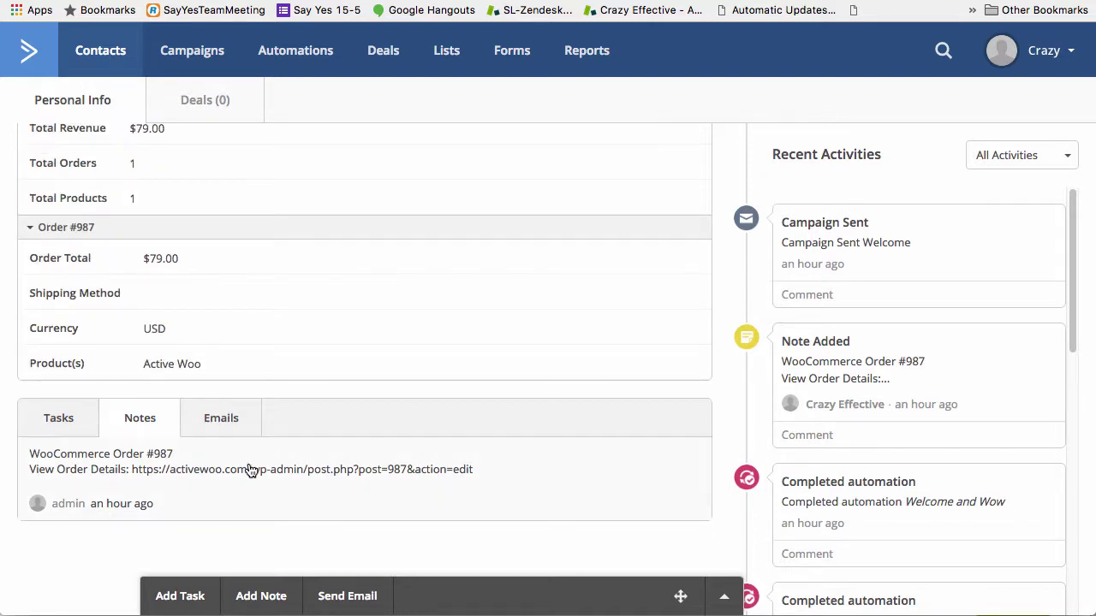
{"action": "left_click", "coordinate": [295, 478]}
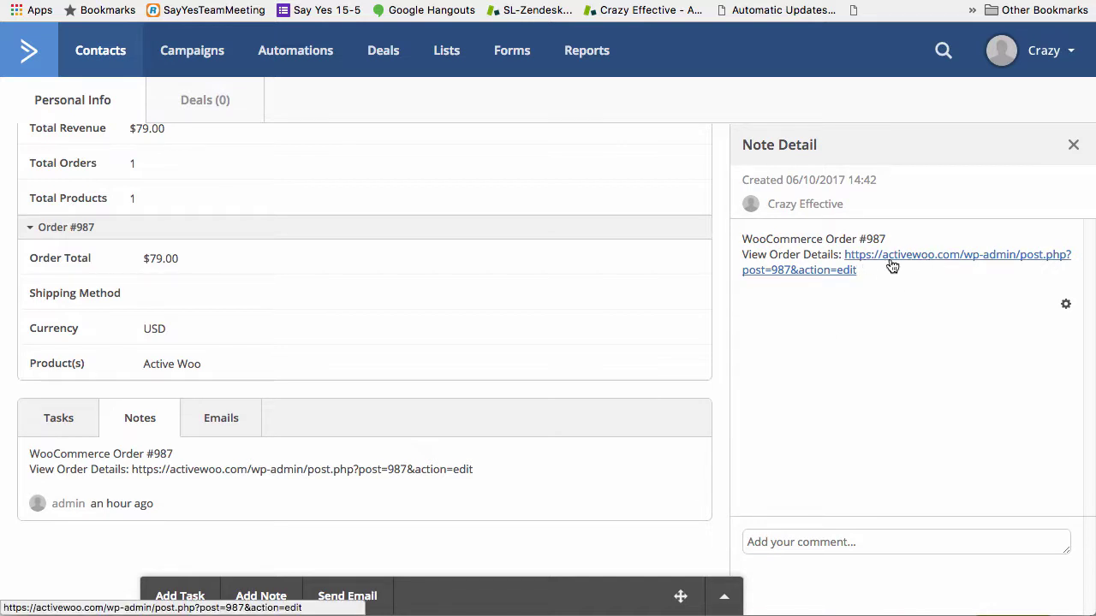
{"action": "scroll", "coordinate": [613, 289], "scroll_direction": "up", "scroll_amount": 5}
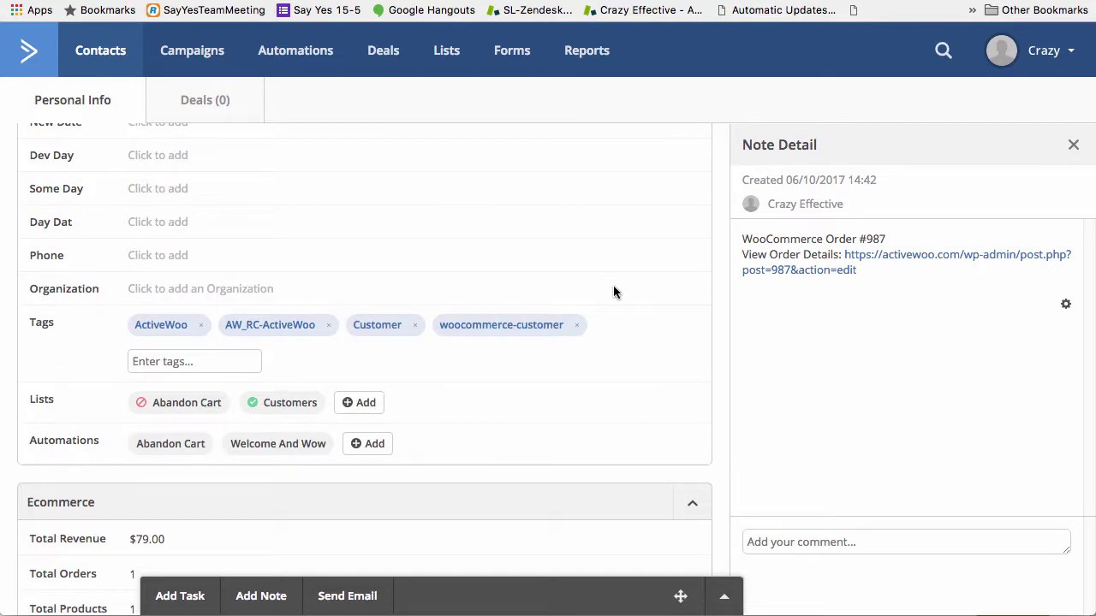
{"action": "scroll", "coordinate": [613, 292], "scroll_direction": "down", "scroll_amount": 1}
{"action": "scroll", "coordinate": [613, 292], "scroll_direction": "down", "scroll_amount": 1}
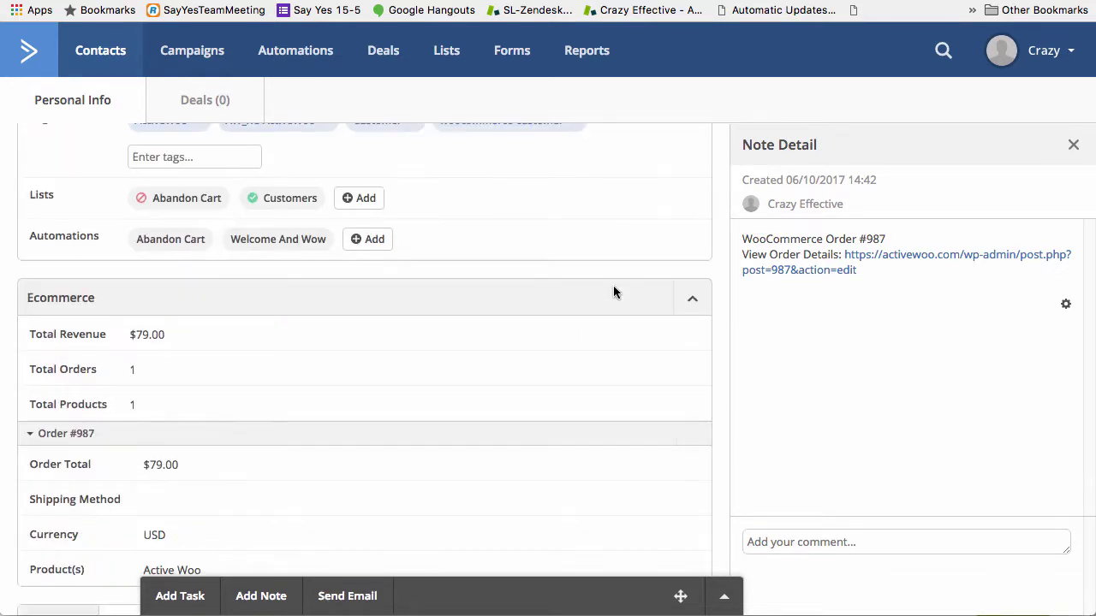
{"action": "scroll", "coordinate": [613, 291], "scroll_direction": "down", "scroll_amount": 2}
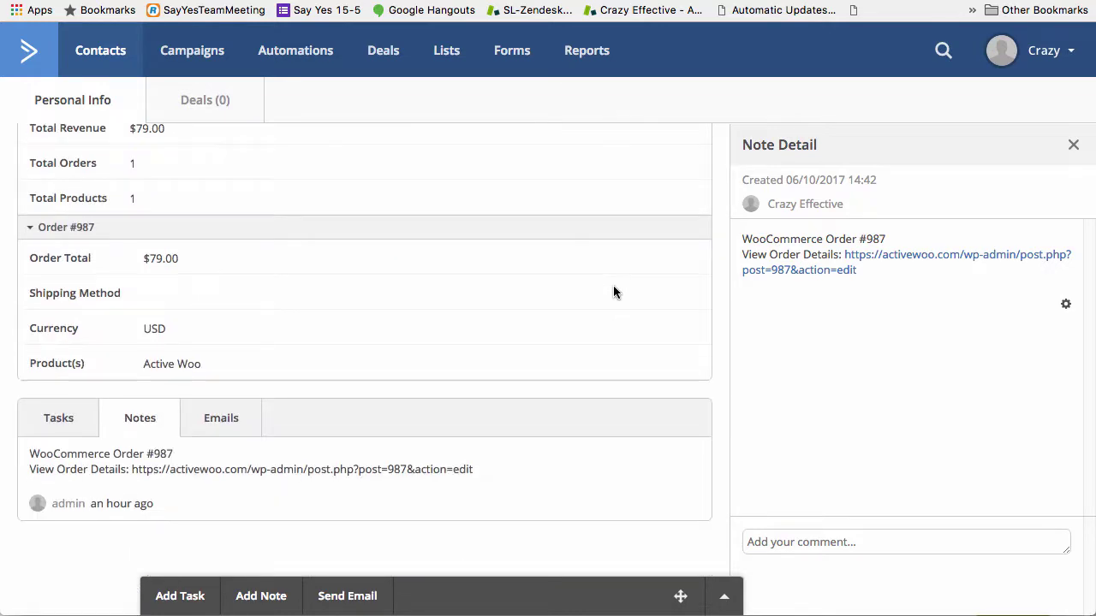
{"action": "scroll", "coordinate": [510, 297], "scroll_direction": "up", "scroll_amount": 5}
{"action": "scroll", "coordinate": [509, 297], "scroll_direction": "up", "scroll_amount": 6}
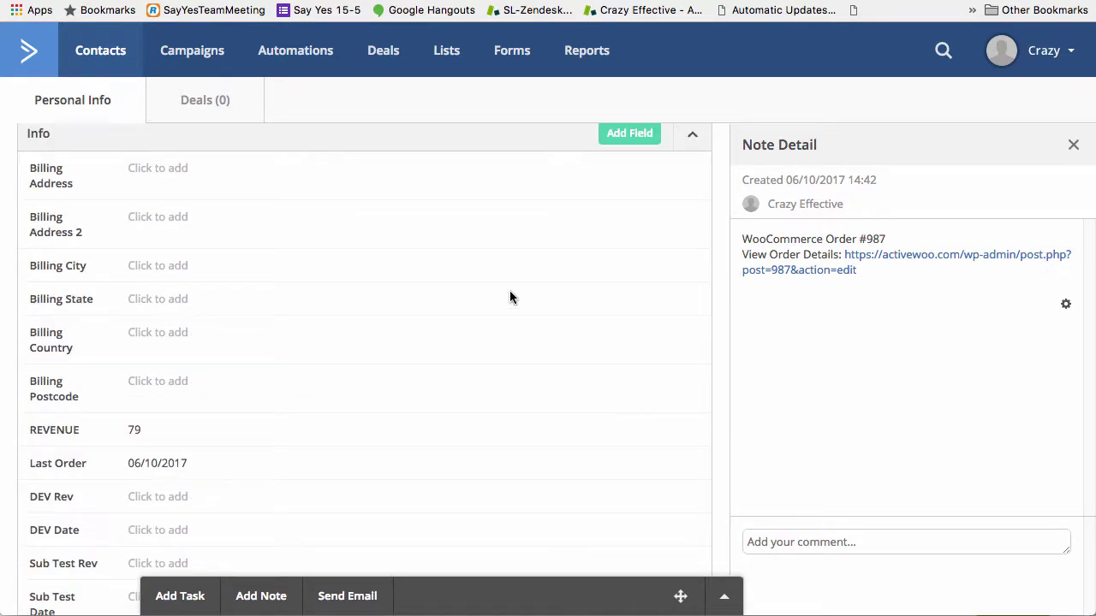
{"action": "scroll", "coordinate": [509, 292], "scroll_direction": "up", "scroll_amount": 2}
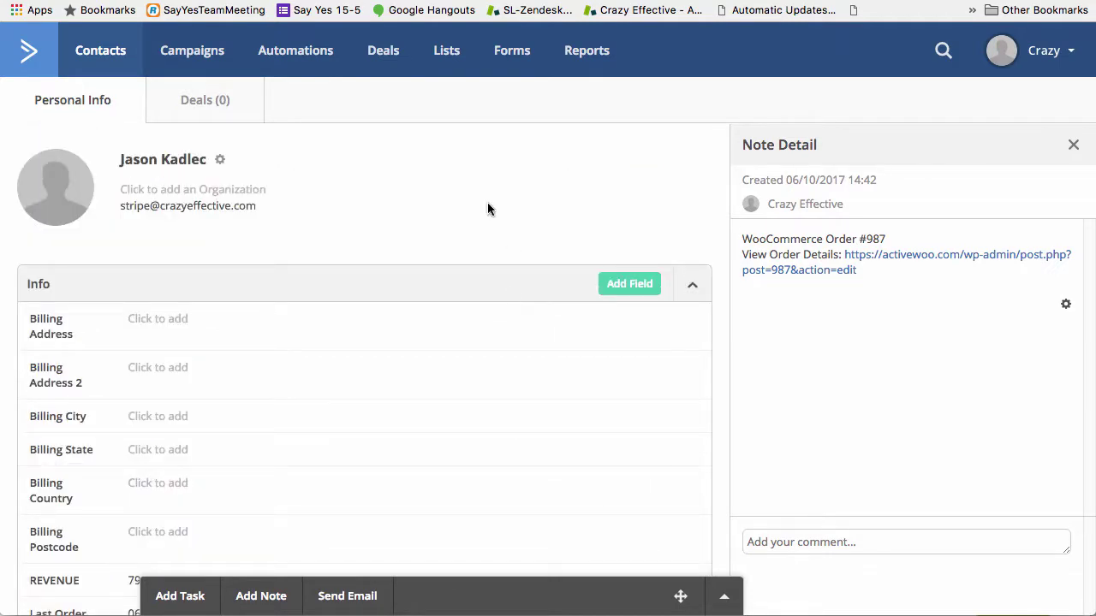